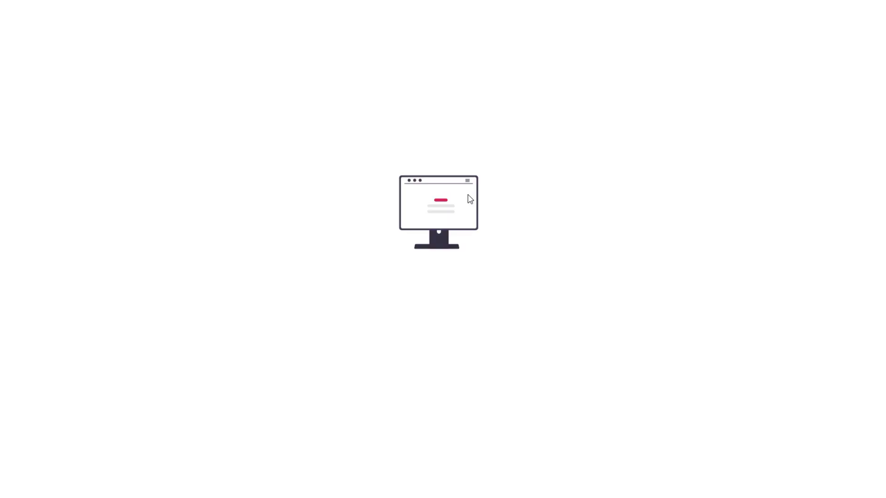
# Add a text element on the canvas containing a person's name.
pyautogui.click(479, 174)
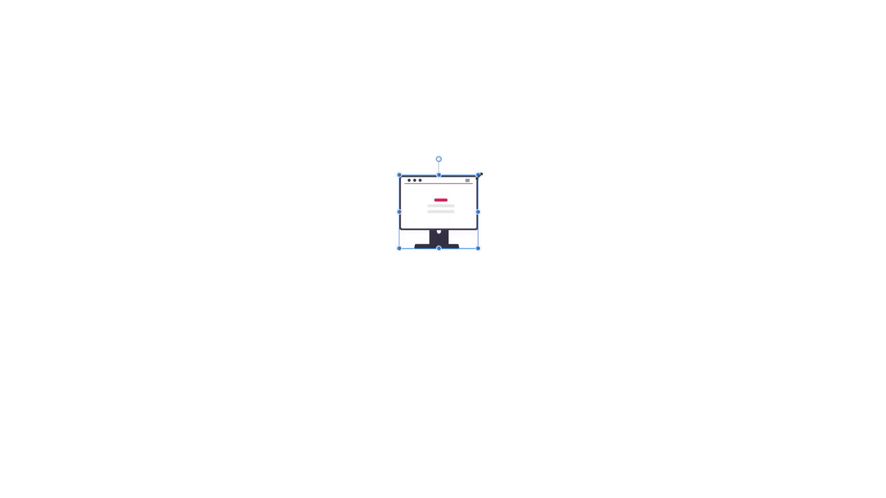
pyautogui.moveTo(479, 174); pyautogui.dragTo(495, 159)
pyautogui.press('t')
pyautogui.click(352, 287)
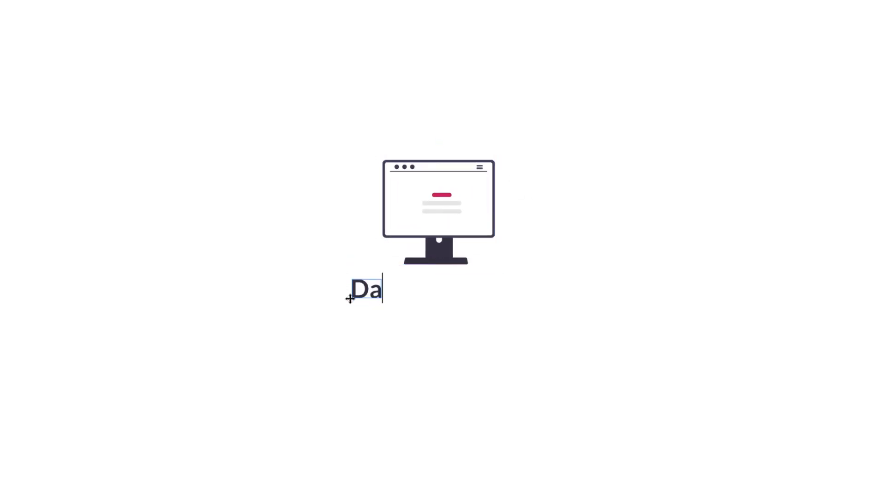
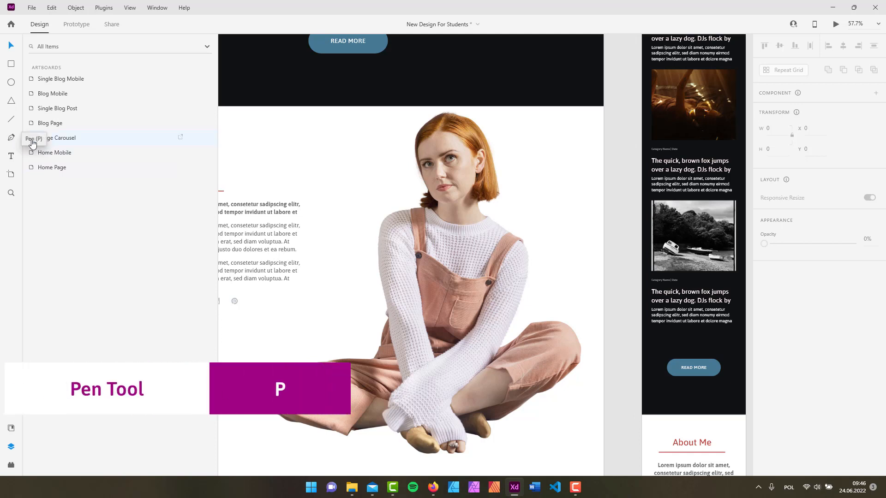
# Draw a closed five-corner pen outline around the seated figure.
pyautogui.click(11, 137)
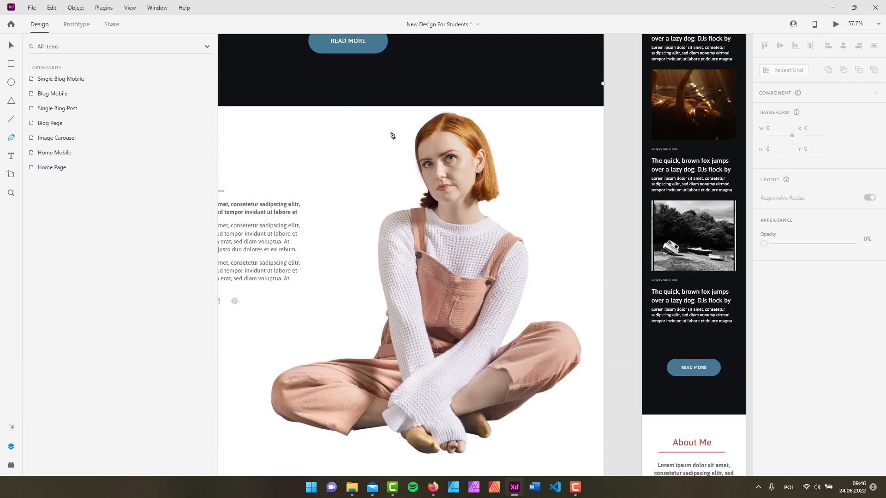
pyautogui.click(348, 104)
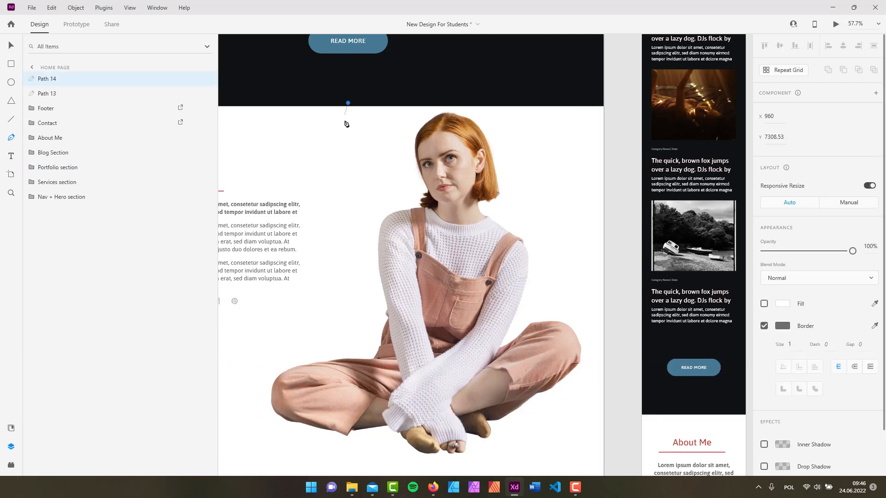
pyautogui.click(309, 405)
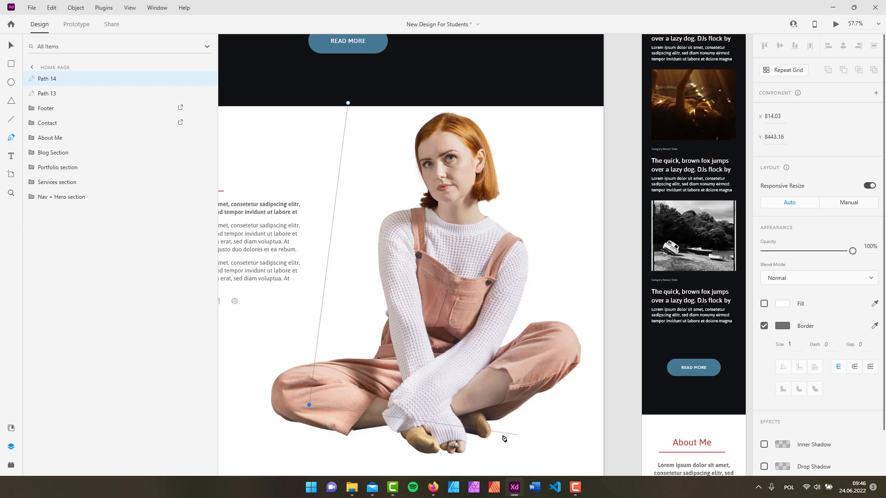
pyautogui.click(418, 438)
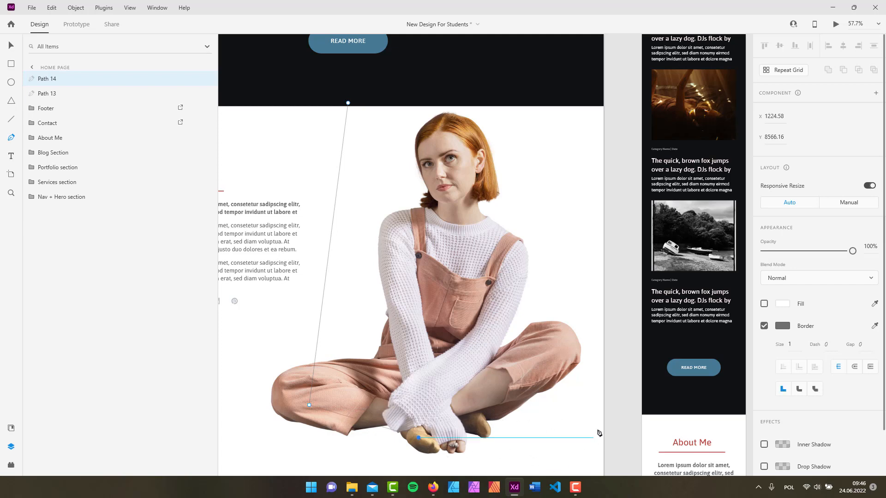
pyautogui.click(585, 180)
pyautogui.click(529, 122)
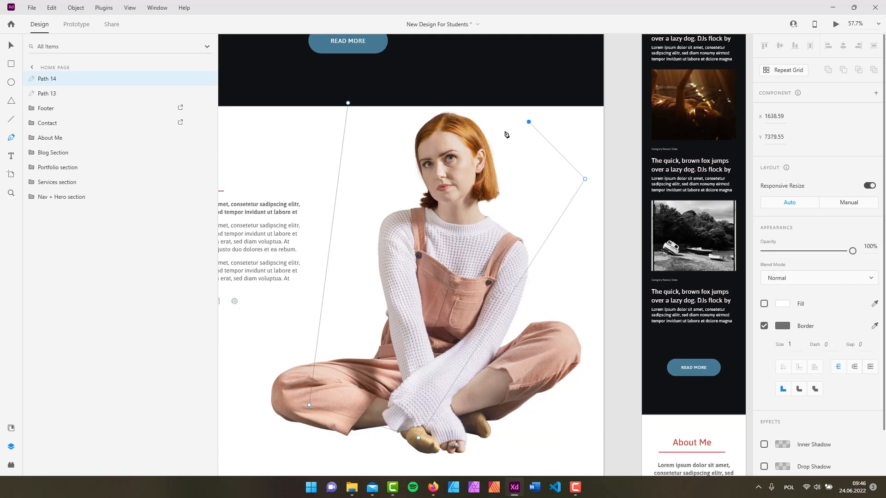
pyautogui.click(348, 103)
pyautogui.press('Escape')
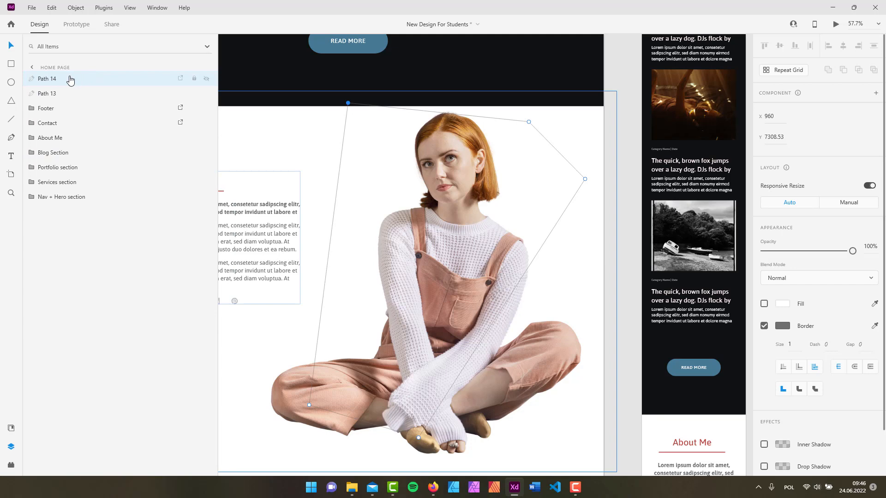
# Delete the empty Path 13 layer and the drawn Path 14 outline.
pyautogui.click(60, 95)
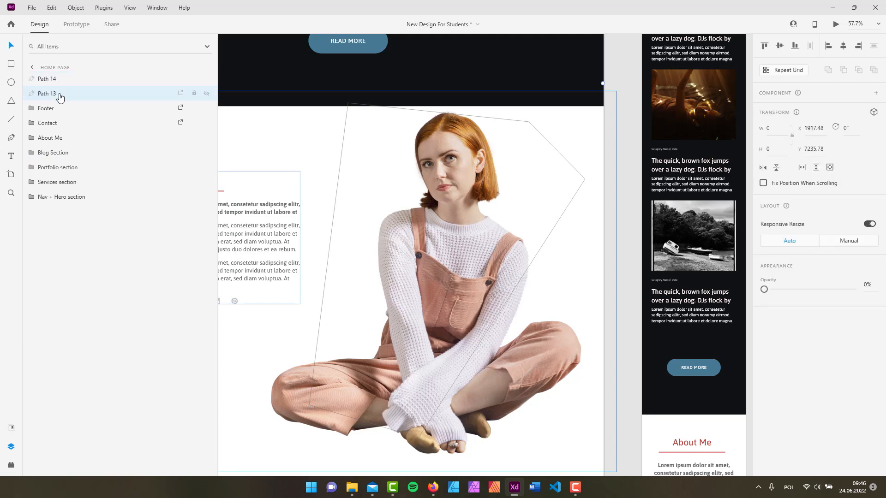
pyautogui.press('Delete')
pyautogui.click(57, 79)
pyautogui.press('Delete')
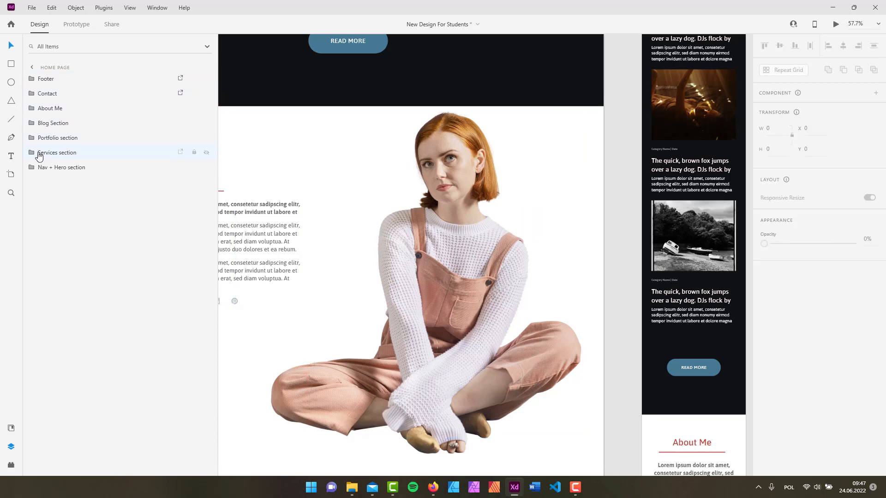
# Draw a rectangular pen outline around the photo, then undo it.
pyautogui.click(11, 137)
pyautogui.click(350, 119)
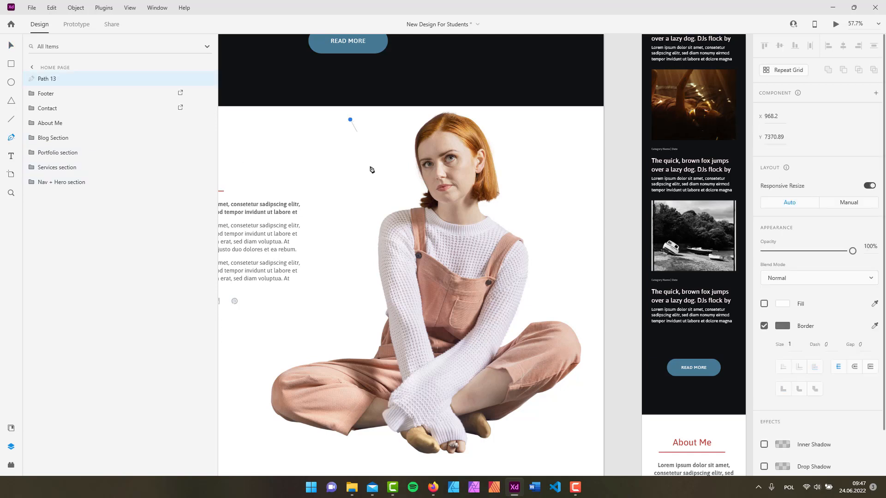
pyautogui.keyDown('shift'); pyautogui.click(286, 345); pyautogui.keyUp('shift')
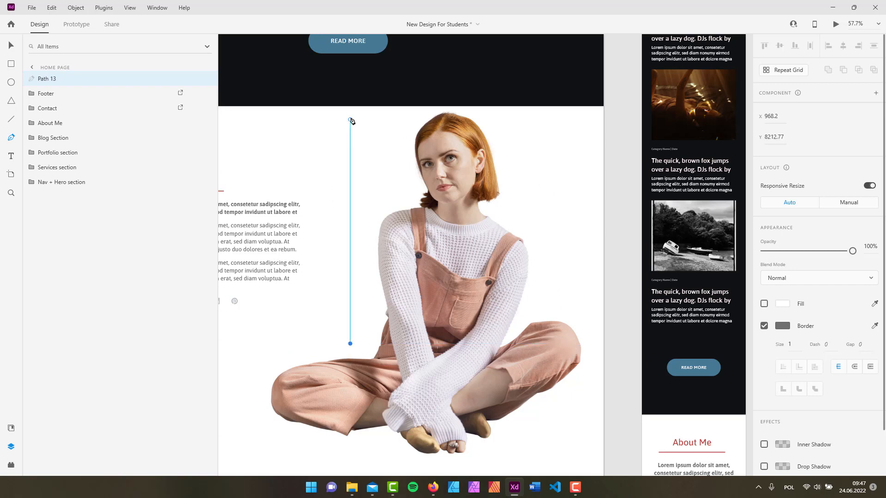
pyautogui.keyDown('shift'); pyautogui.click(575, 345); pyautogui.keyUp('shift')
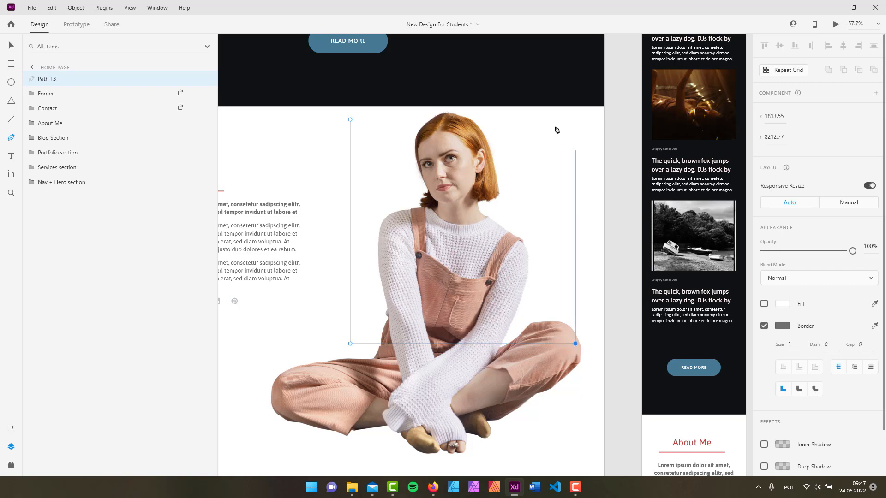
pyautogui.click(576, 120)
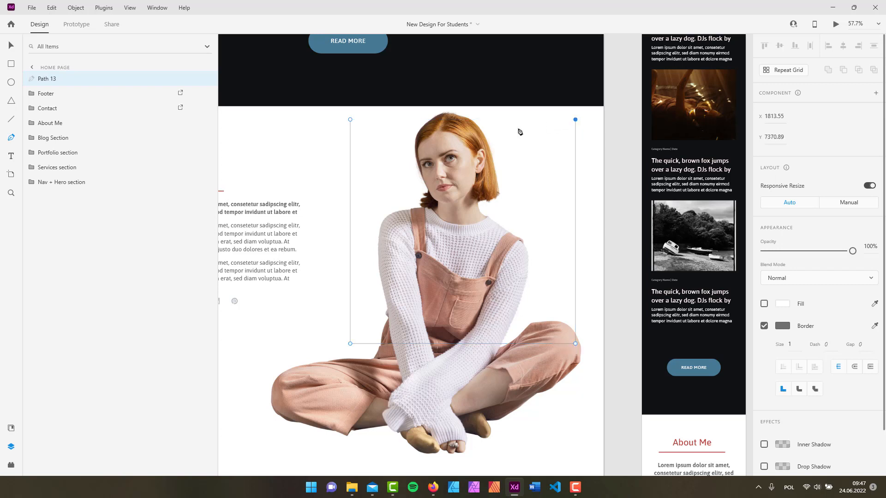
pyautogui.click(350, 120)
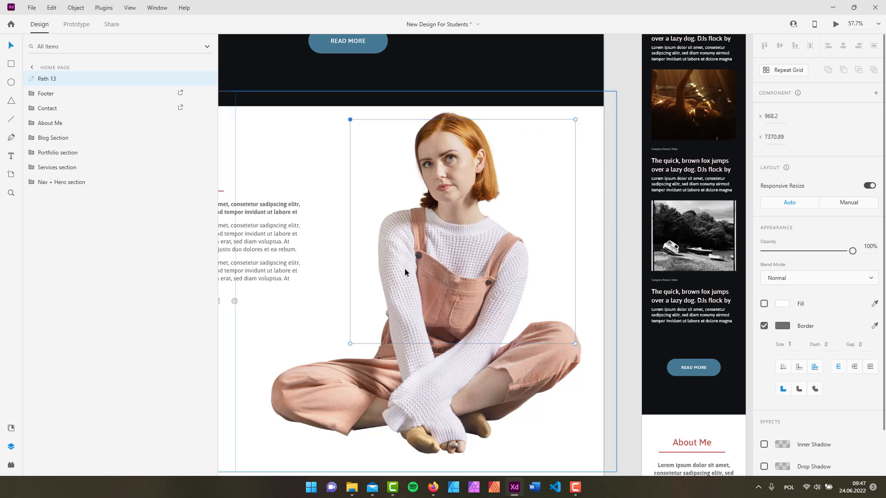
pyautogui.hotkey('ctrl', 'z')
pyautogui.hotkey('ctrl', 'z')
pyautogui.hotkey('ctrl', 'z')
pyautogui.hotkey('ctrl', 'z')
pyautogui.hotkey('ctrl', 'z')
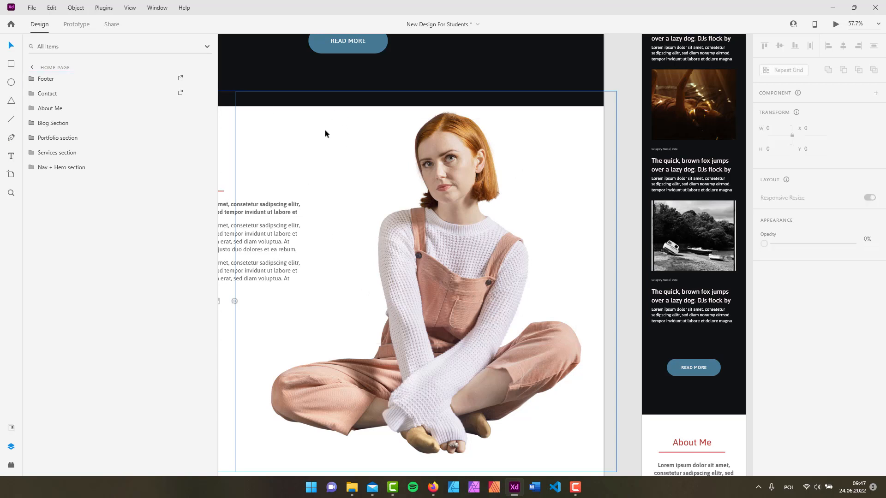
# Draw a closed four-point slanted outline from the dark band to the right edge.
pyautogui.click(11, 138)
pyautogui.click(337, 99)
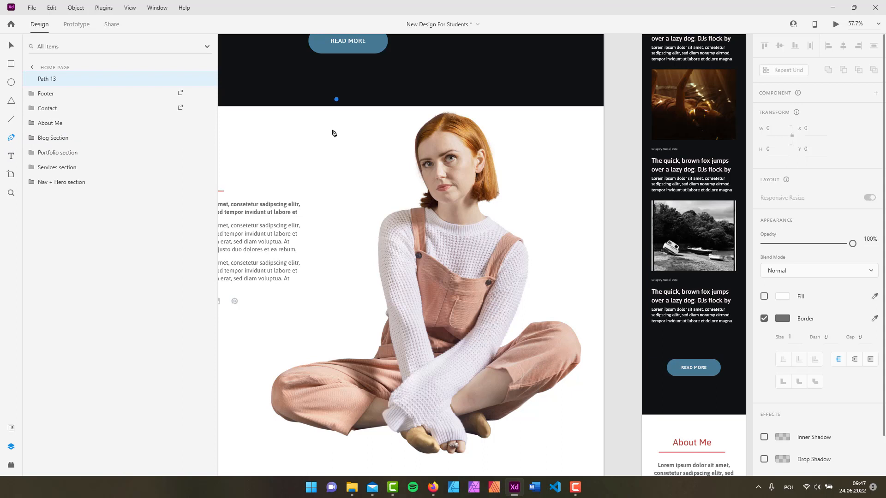
pyautogui.click(302, 383)
pyautogui.click(603, 429)
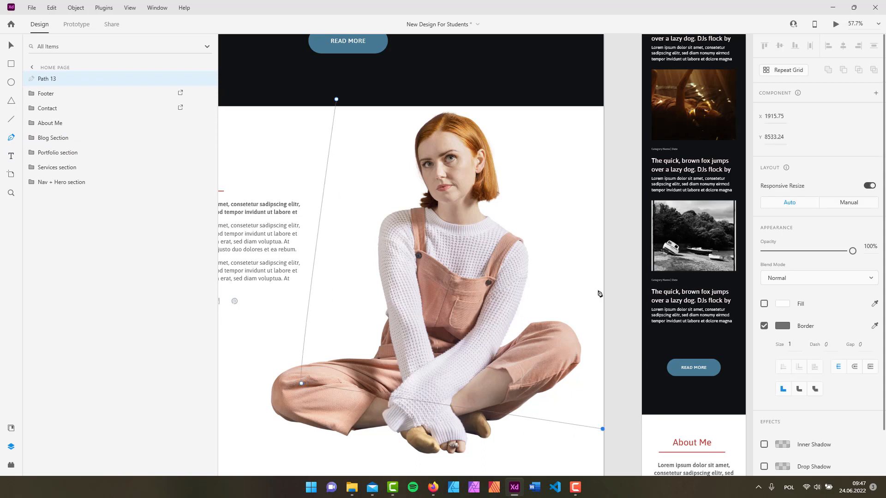
pyautogui.click(603, 75)
pyautogui.click(337, 100)
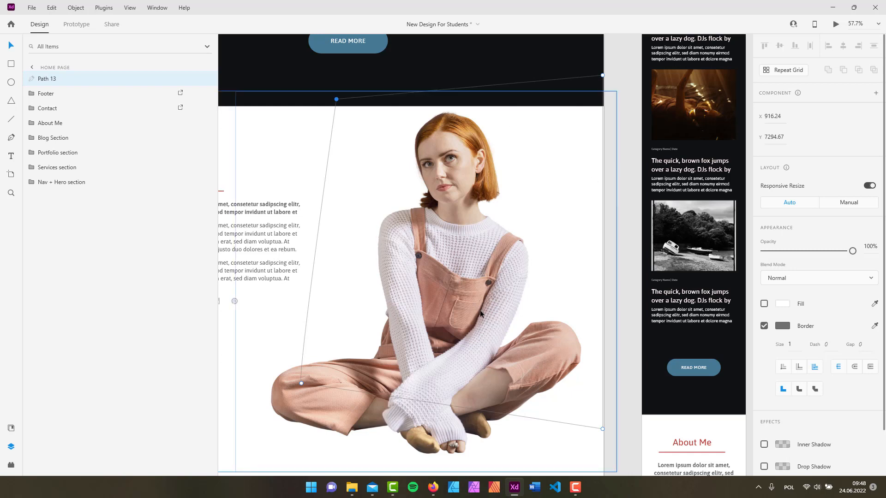
pyautogui.click(624, 107)
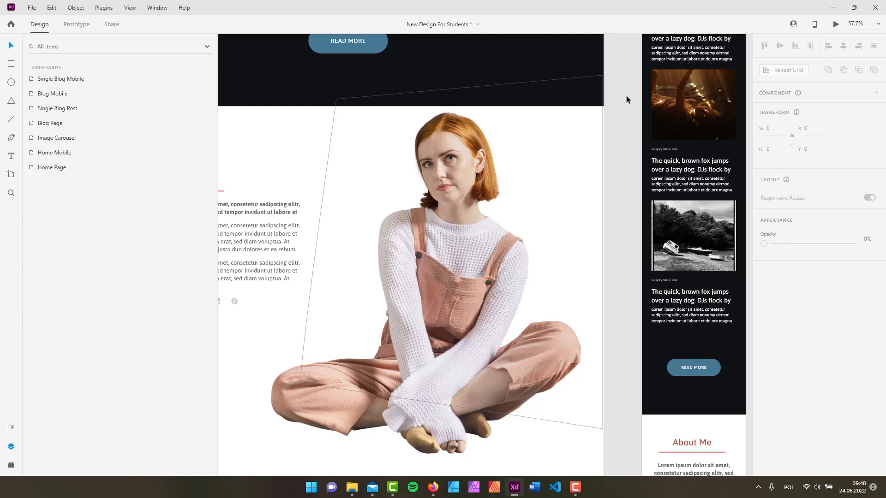
# Enter point editing on the slanted outline and nudge its top, right and bottom-right corners.
pyautogui.click(500, 85)
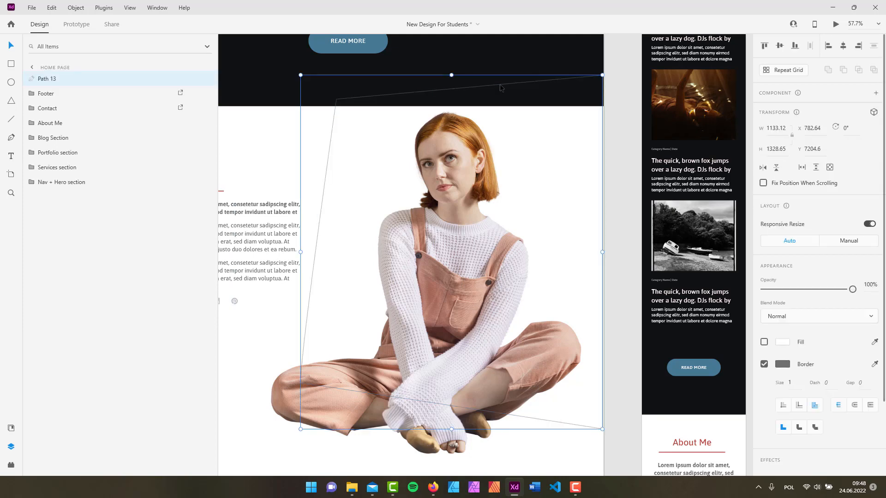
pyautogui.doubleClick(498, 88)
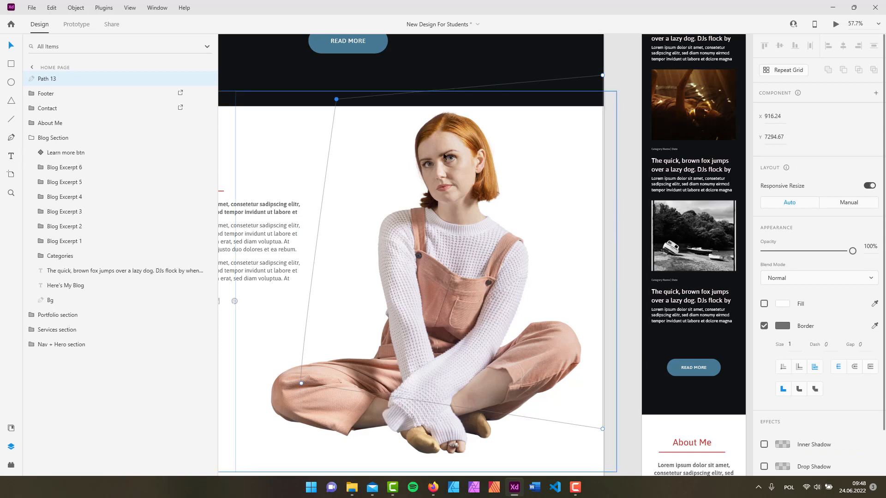
pyautogui.moveTo(337, 100)
pyautogui.mouseDown()
pyautogui.moveTo(360, 123)
pyautogui.moveTo(352, 125)
pyautogui.moveTo(366, 113)
pyautogui.moveTo(332, 96)
pyautogui.moveTo(369, 115)
pyautogui.moveTo(345, 92)
pyautogui.moveTo(352, 95)
pyautogui.moveTo(329, 110)
pyautogui.moveTo(347, 92)
pyautogui.mouseUp()
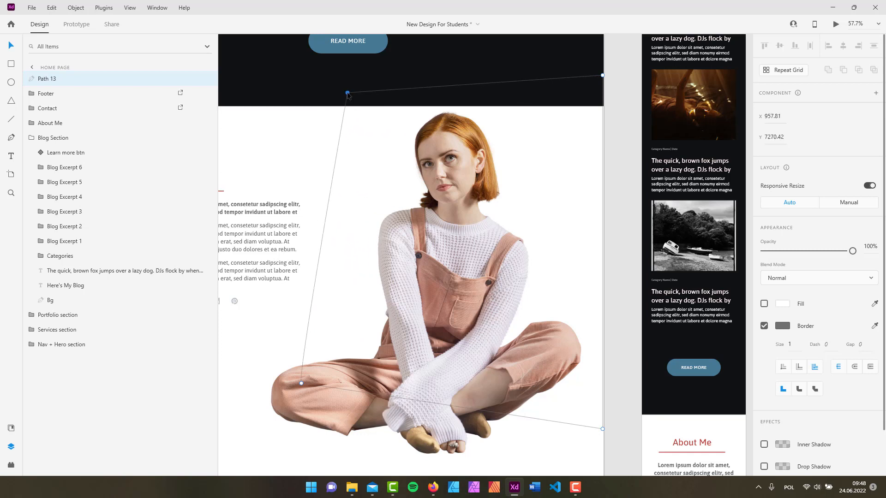
pyautogui.moveTo(603, 75)
pyautogui.mouseDown()
pyautogui.moveTo(614, 98)
pyautogui.moveTo(604, 85)
pyautogui.mouseUp()
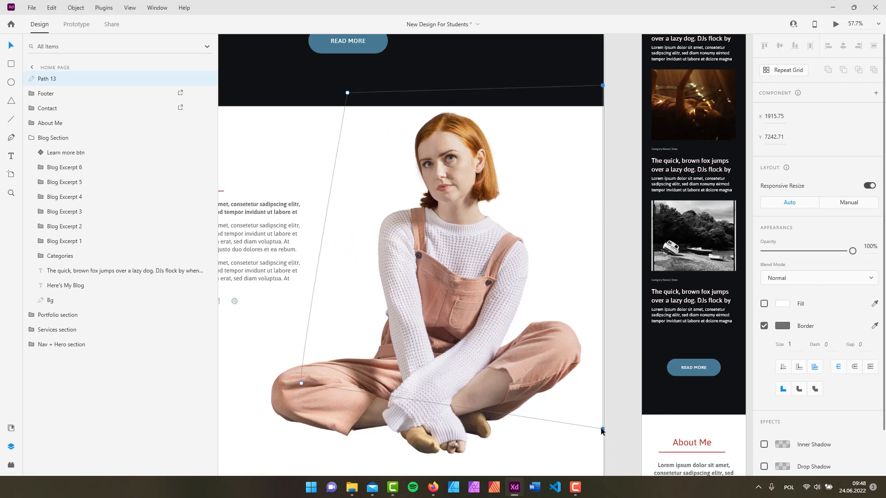
pyautogui.moveTo(603, 429); pyautogui.dragTo(603, 446)
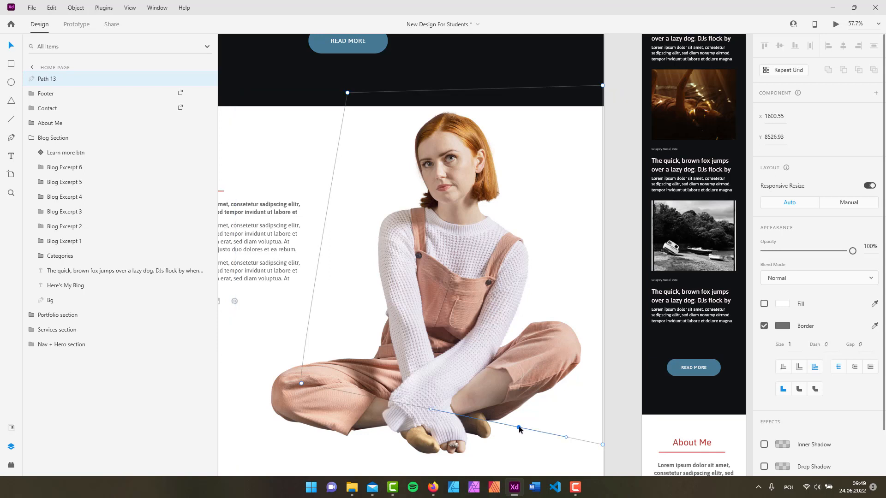
# Turn a bottom-edge point into a curve and bend it with its handles.
pyautogui.moveTo(518, 430); pyautogui.dragTo(549, 183)
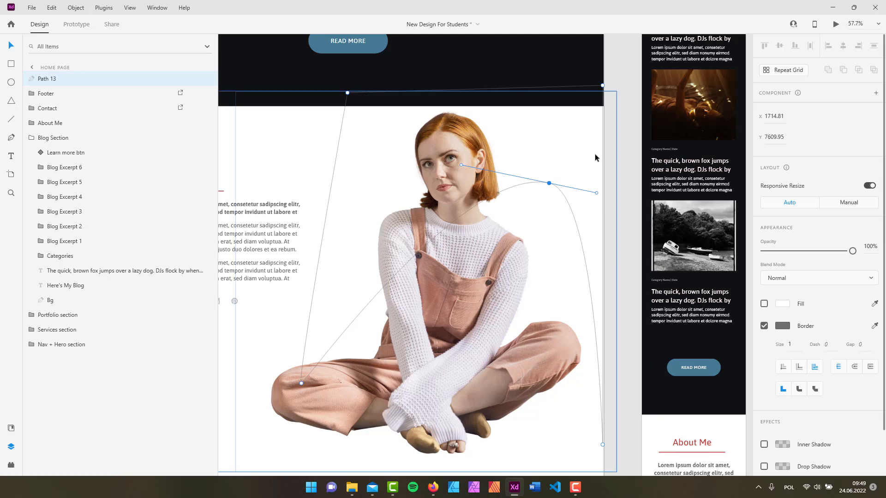
pyautogui.moveTo(461, 166); pyautogui.dragTo(427, 203)
pyautogui.moveTo(465, 240); pyautogui.dragTo(443, 161)
pyautogui.moveTo(597, 193)
pyautogui.mouseDown()
pyautogui.moveTo(589, 136)
pyautogui.moveTo(582, 224)
pyautogui.moveTo(590, 177)
pyautogui.mouseUp()
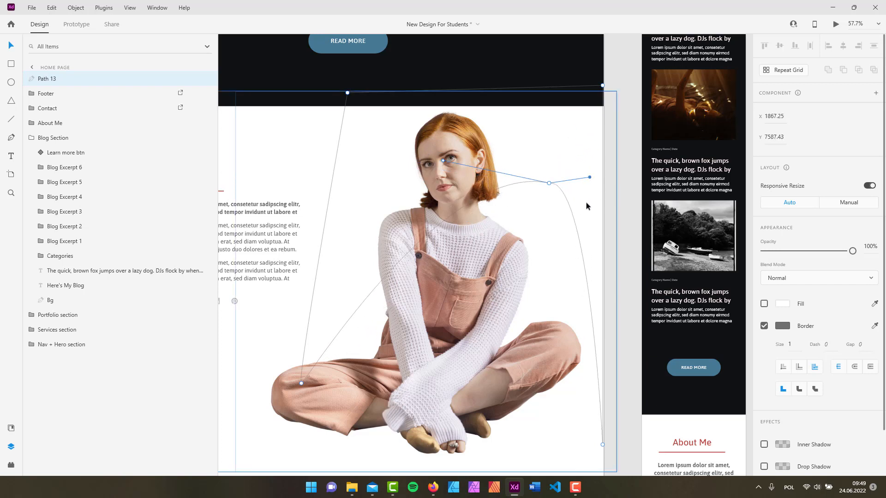
# Remove the anchor over the woman's face and make the bottom-right point a sharp corner.
pyautogui.click(550, 184)
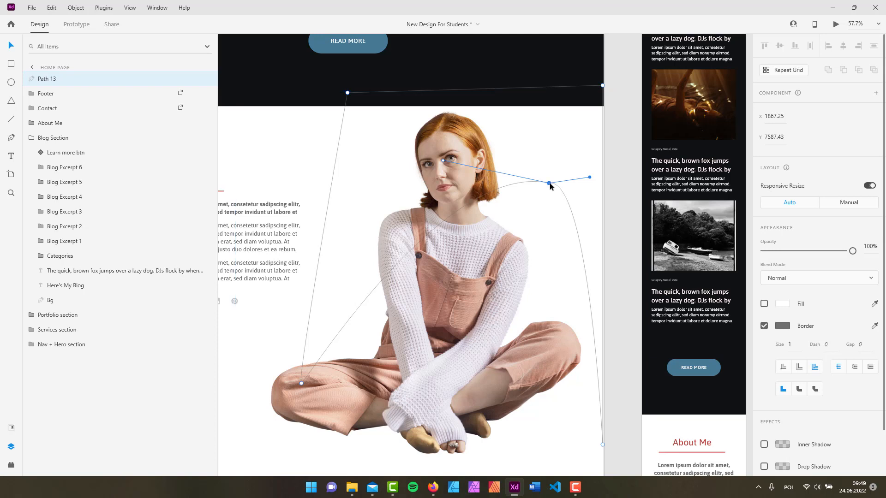
pyautogui.press('Delete')
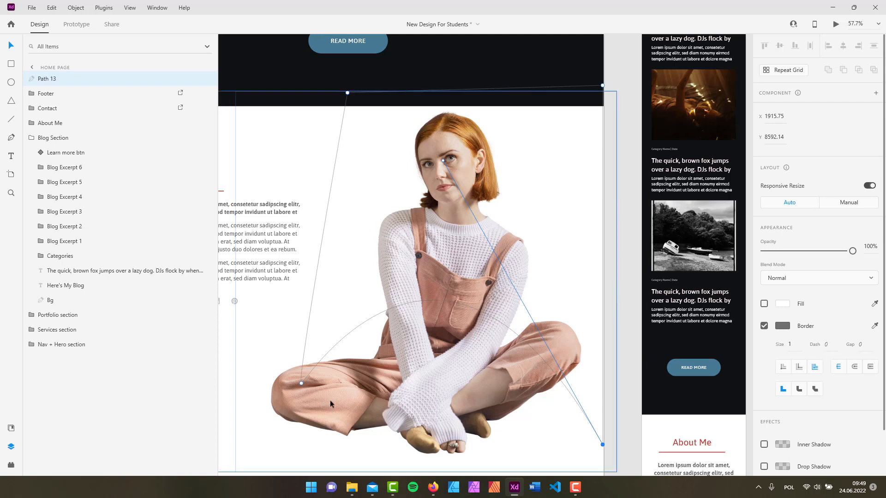
pyautogui.doubleClick(602, 445)
# Toggle the knee anchor between smooth and corner several times.
pyautogui.click(300, 383)
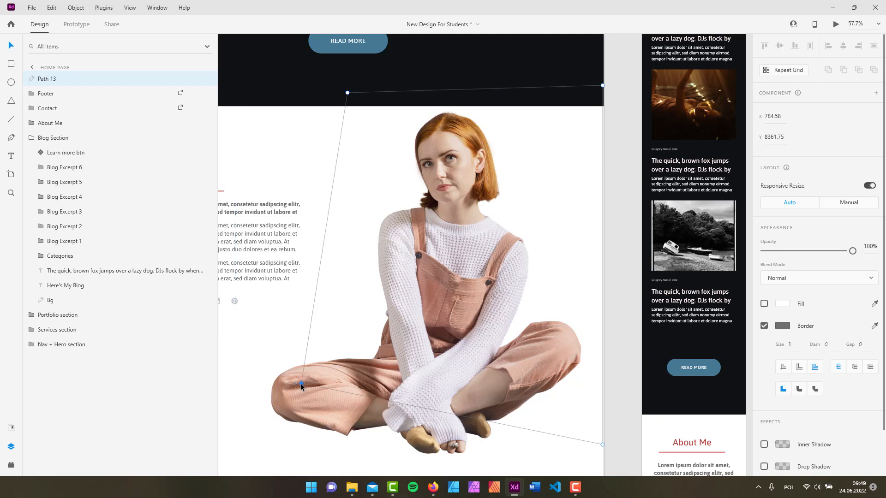
pyautogui.doubleClick(302, 383)
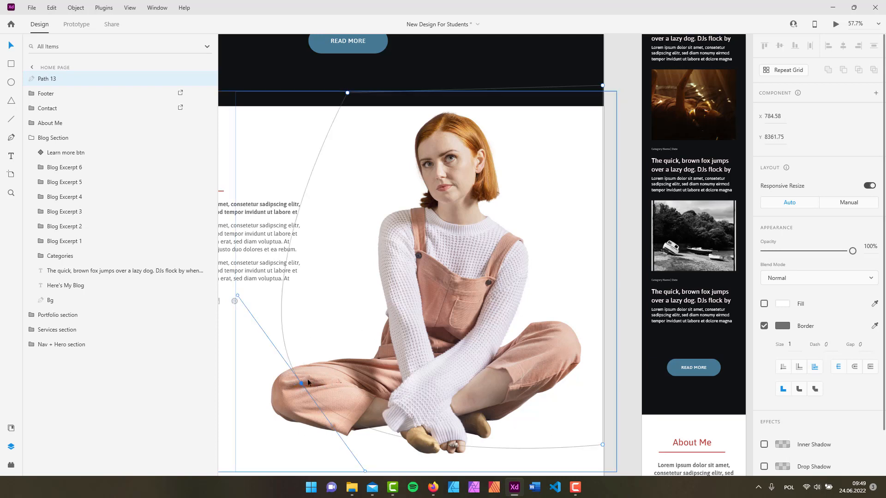
pyautogui.doubleClick(300, 383)
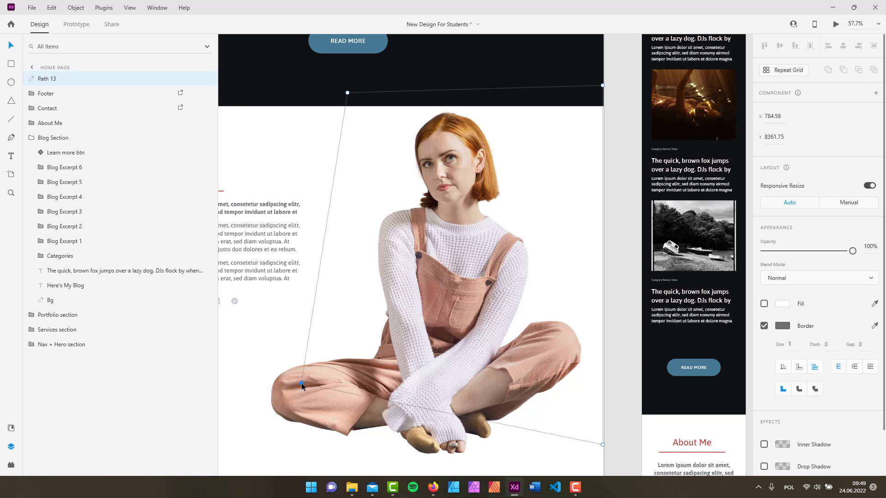
pyautogui.doubleClick(301, 383)
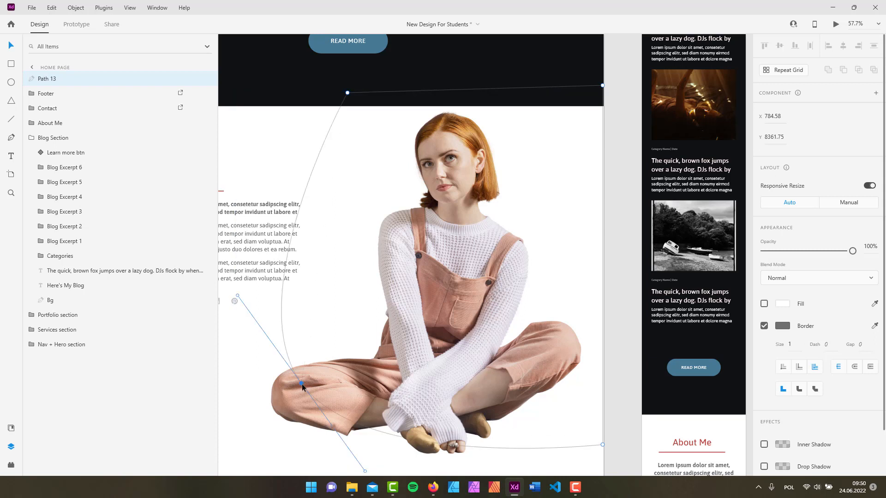
pyautogui.doubleClick(302, 384)
pyautogui.doubleClick(302, 384)
pyautogui.doubleClick(302, 384)
pyautogui.doubleClick(302, 384)
# Make the knee anchor smooth and bend its curve upward around the knee.
pyautogui.click(309, 393)
pyautogui.hotkey('ctrl', 'z')
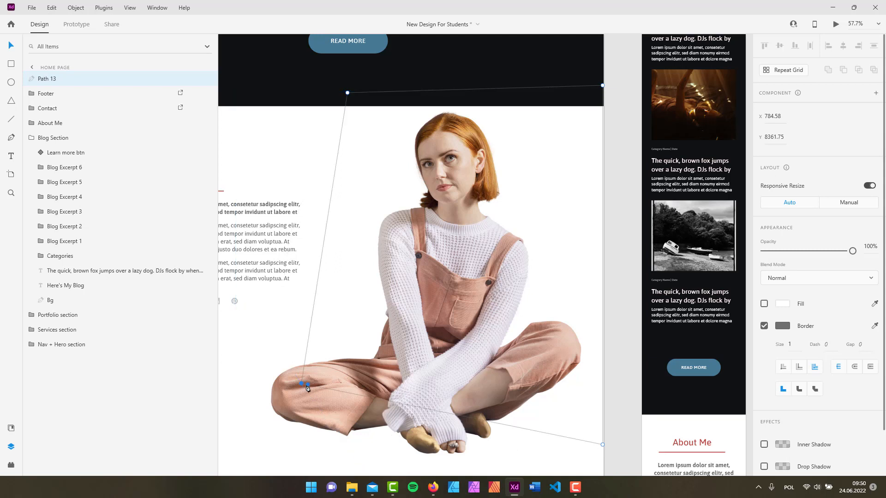
pyautogui.doubleClick(301, 384)
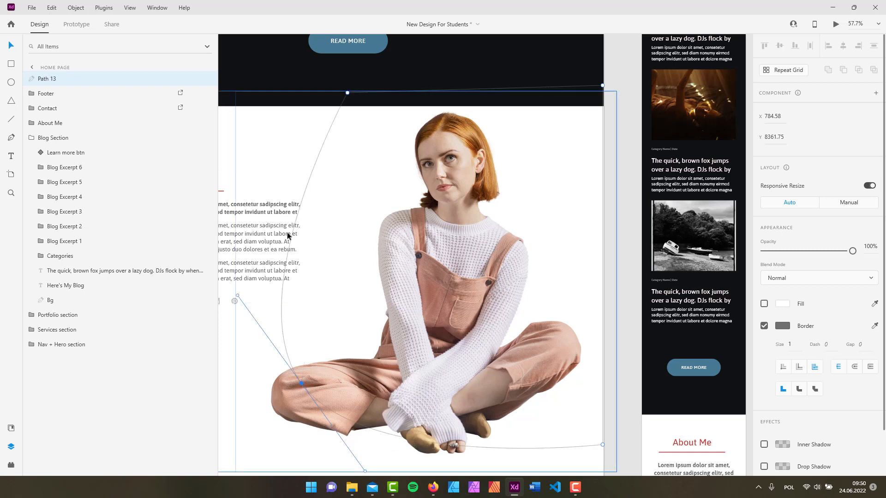
pyautogui.scroll(-1, 365, 370)
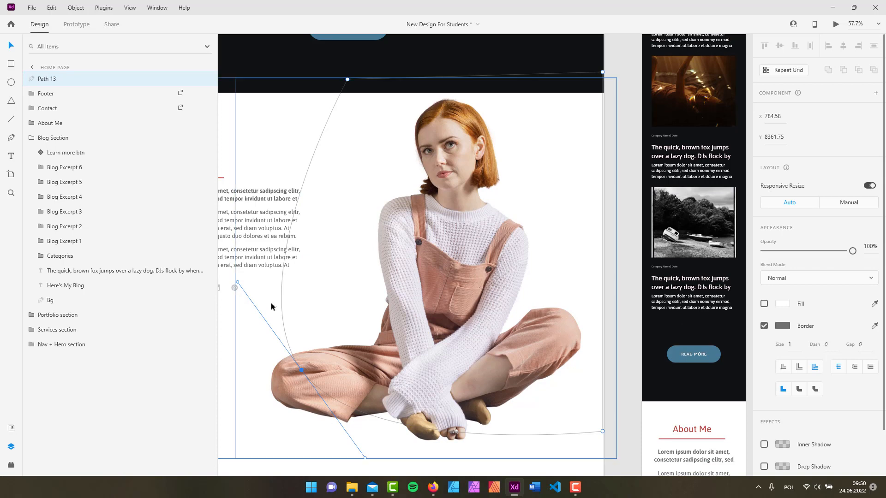
pyautogui.moveTo(241, 281); pyautogui.dragTo(353, 305)
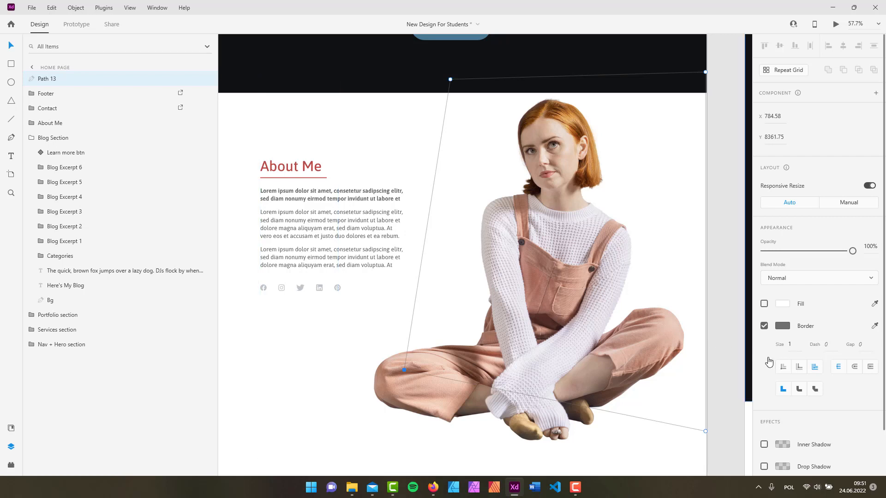
# Remove the shape's border and fill it with #BB4A42 from Document Assets.
pyautogui.click(764, 326)
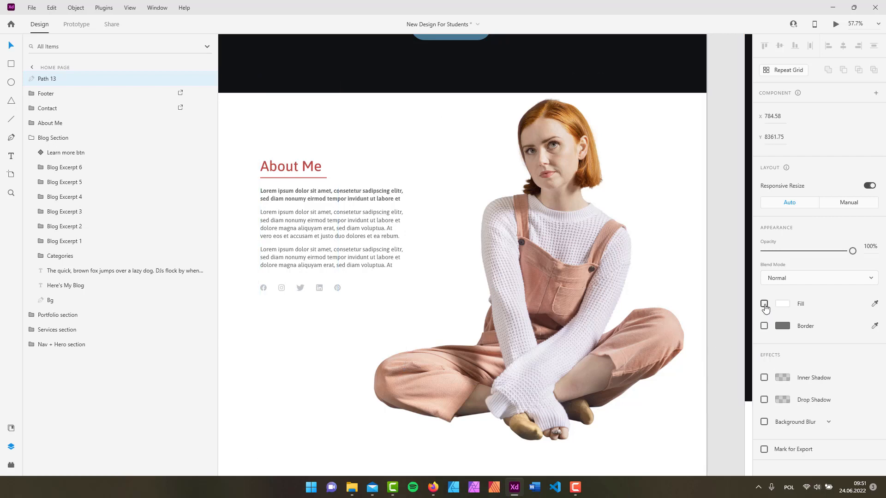
pyautogui.click(764, 303)
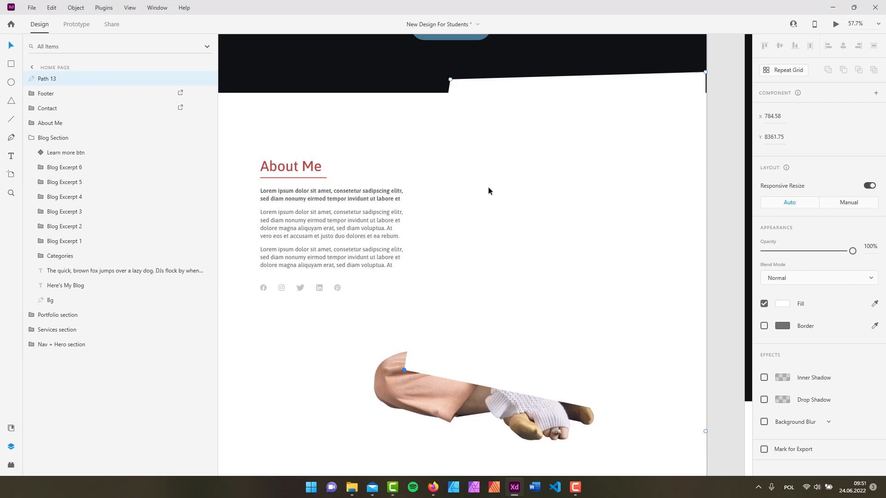
pyautogui.click(10, 430)
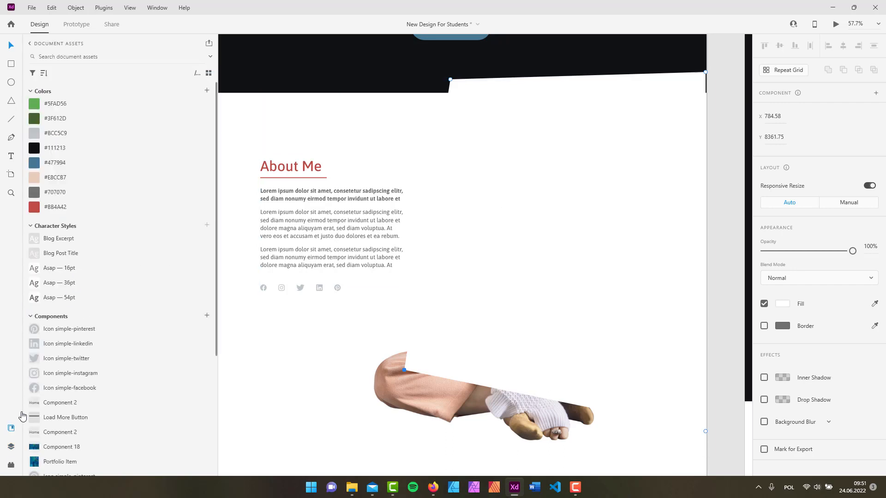
pyautogui.click(35, 209)
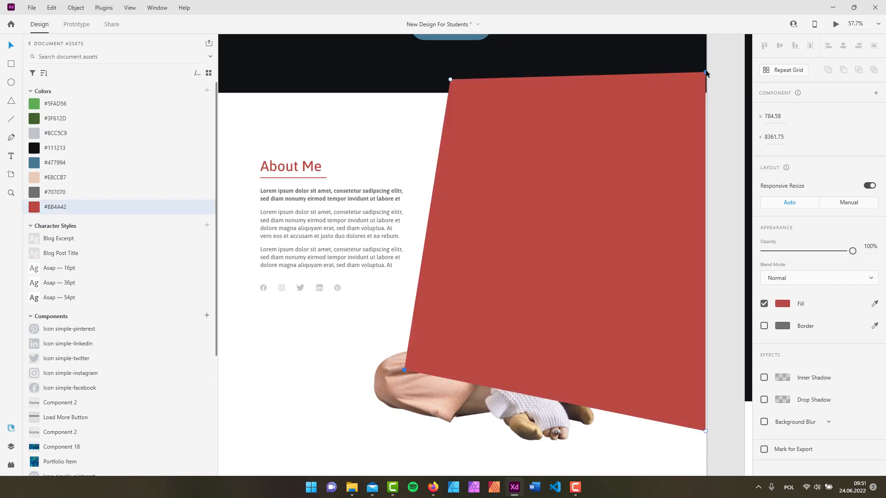
# Nudge the red shape's top-right, top-left and bottom-right corners into place.
pyautogui.moveTo(706, 72)
pyautogui.mouseDown()
pyautogui.moveTo(708, 94)
pyautogui.moveTo(709, 85)
pyautogui.mouseUp()
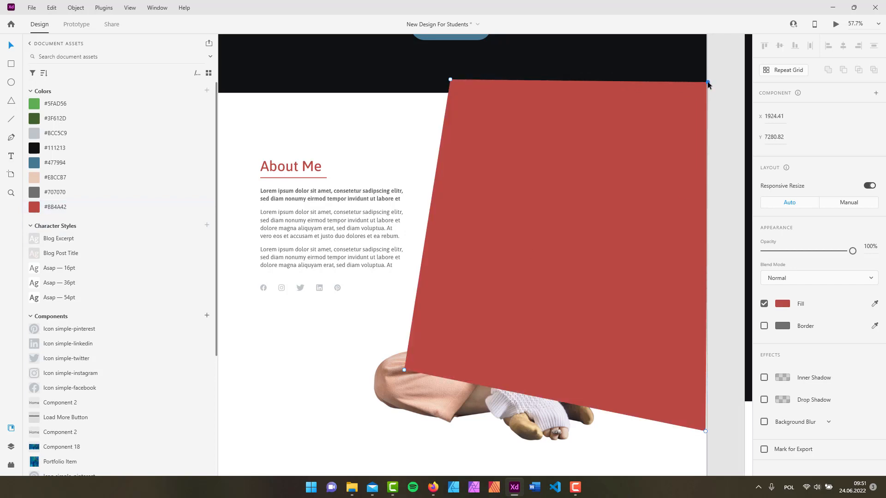
pyautogui.moveTo(450, 81)
pyautogui.mouseDown()
pyautogui.moveTo(474, 214)
pyautogui.moveTo(450, 90)
pyautogui.mouseUp()
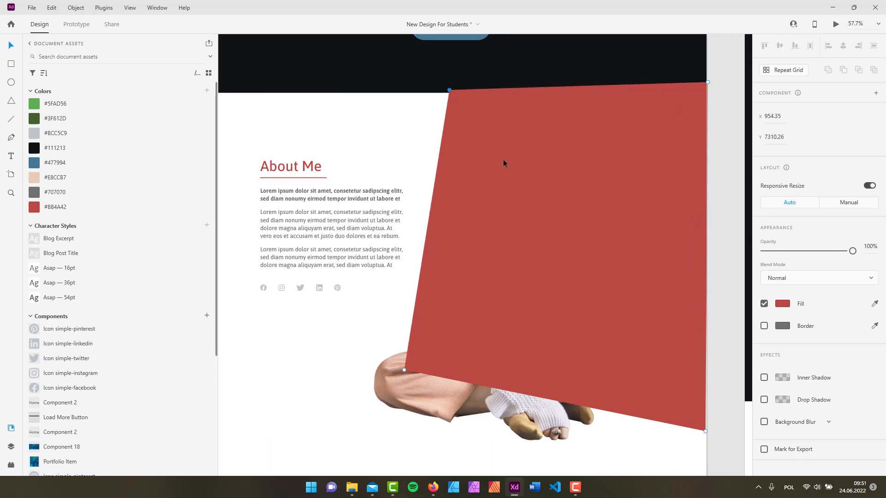
pyautogui.moveTo(705, 433); pyautogui.dragTo(707, 430)
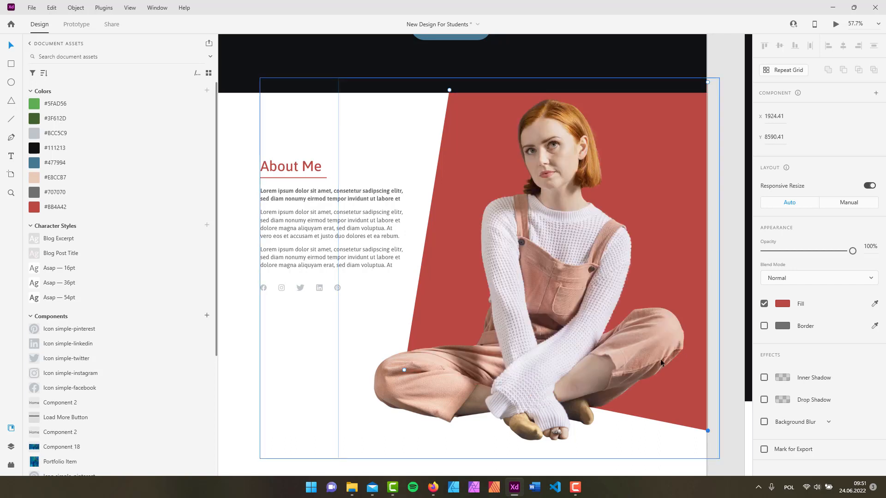
# Eyedrop the overalls' dusty pink as the shape's fill, then deselect everything.
pyautogui.click(876, 305)
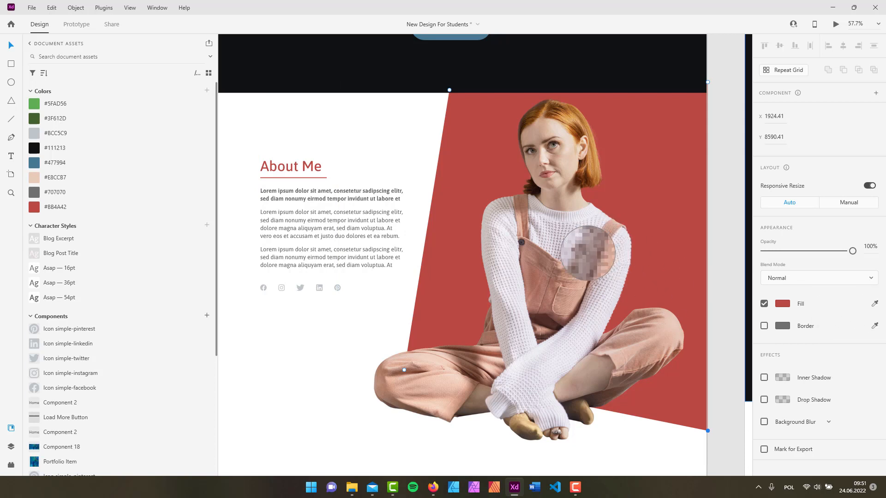
pyautogui.click(541, 280)
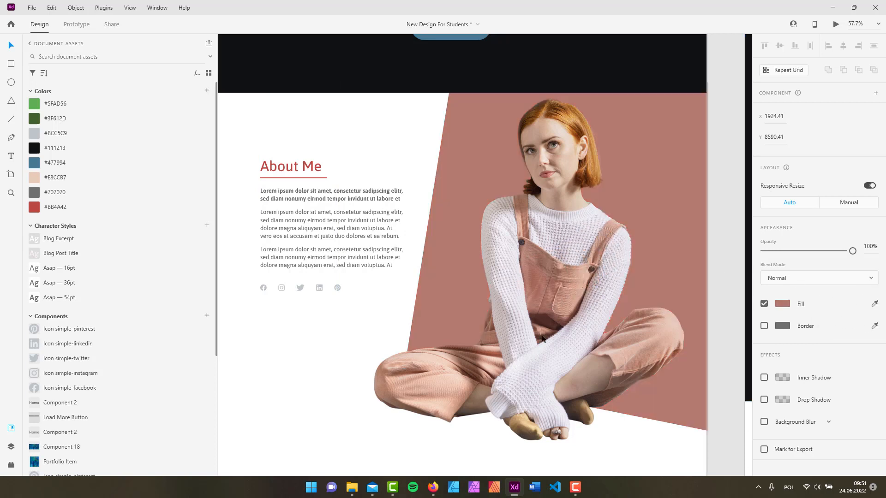
pyautogui.click(727, 84)
pyautogui.click(691, 128)
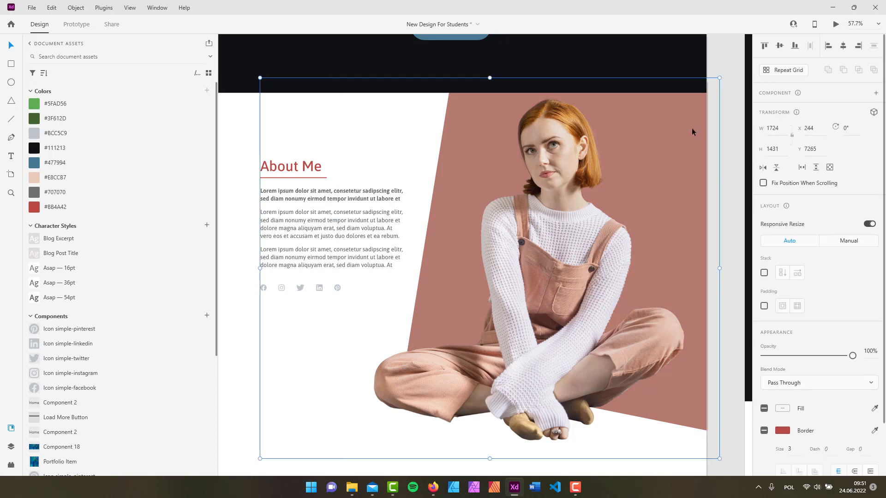
pyautogui.click(734, 102)
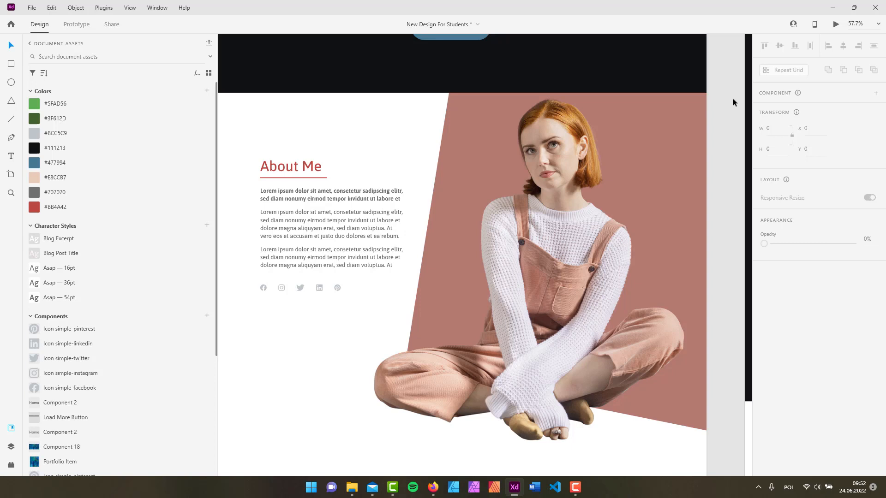
pyautogui.click(11, 137)
pyautogui.click(255, 382)
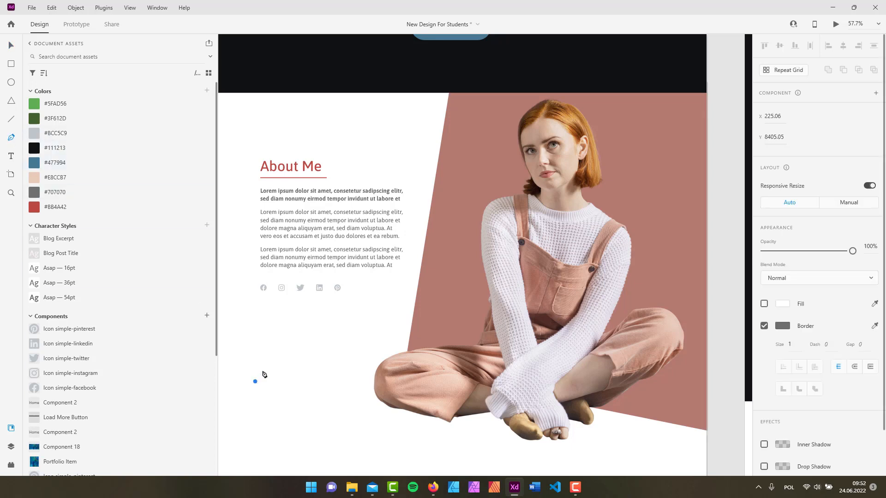
pyautogui.click(280, 329)
pyautogui.click(333, 320)
pyautogui.click(333, 352)
pyautogui.moveTo(321, 390); pyautogui.dragTo(348, 416)
pyautogui.click(355, 357)
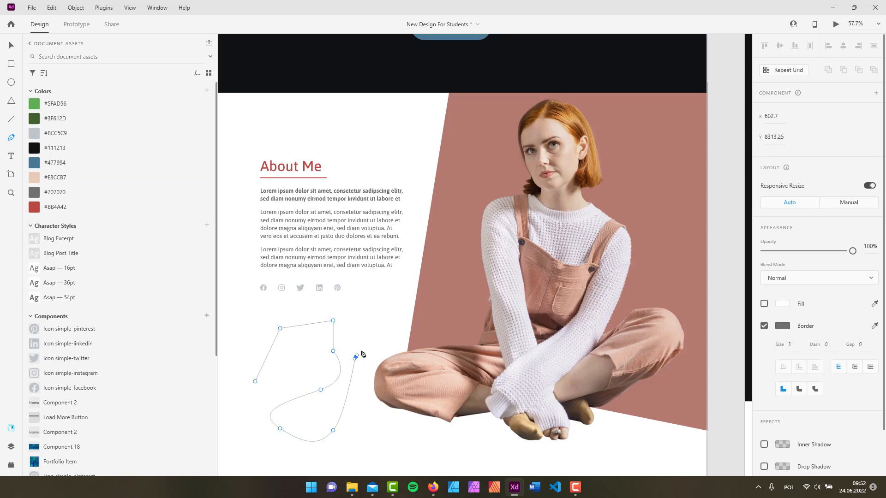
pyautogui.moveTo(376, 309); pyautogui.dragTo(402, 302)
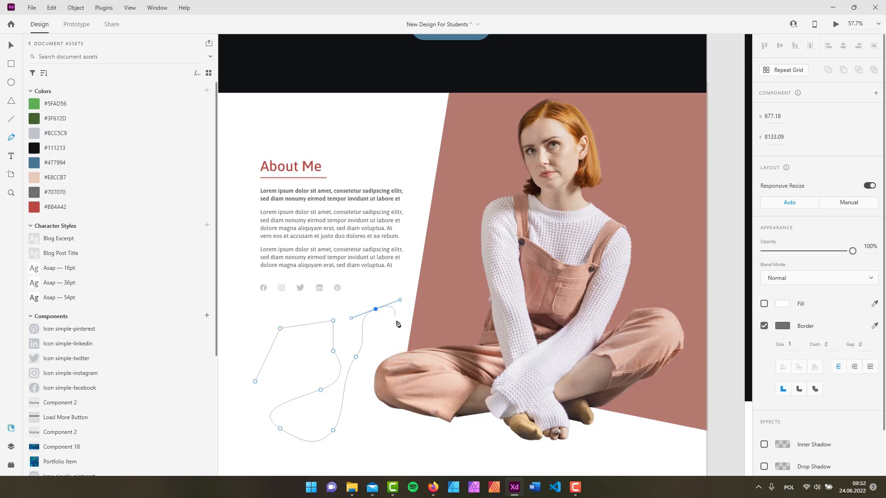
pyautogui.click(396, 320)
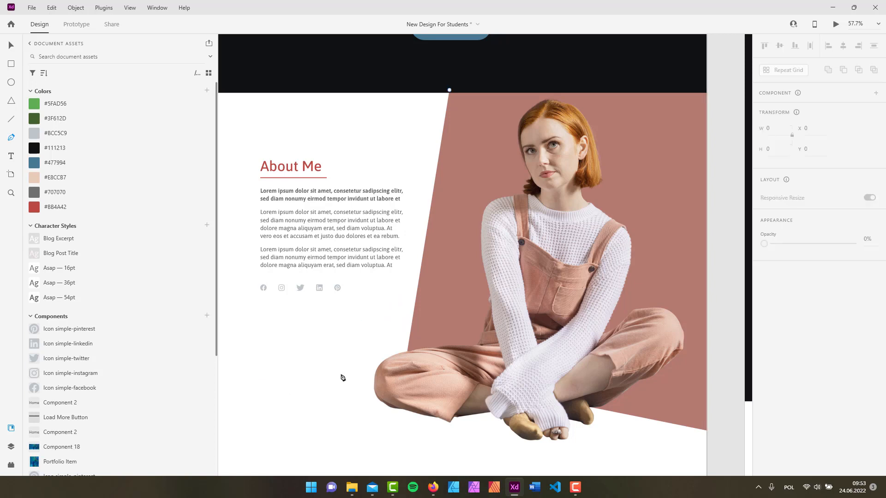